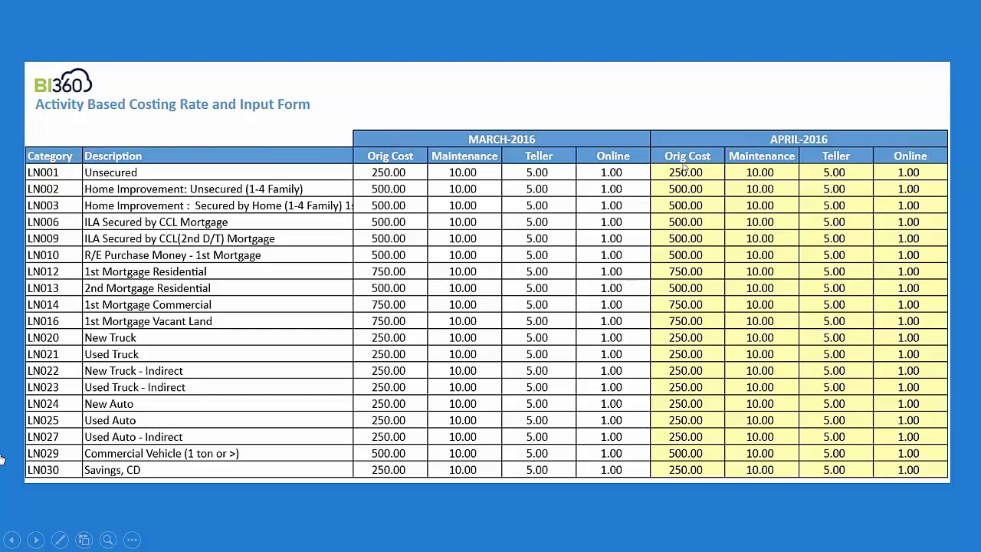
Advance to the module schema slide and open the Rate Table in a second Data Explorer tab.
{"action": "left_click", "coordinate": [887, 188]}
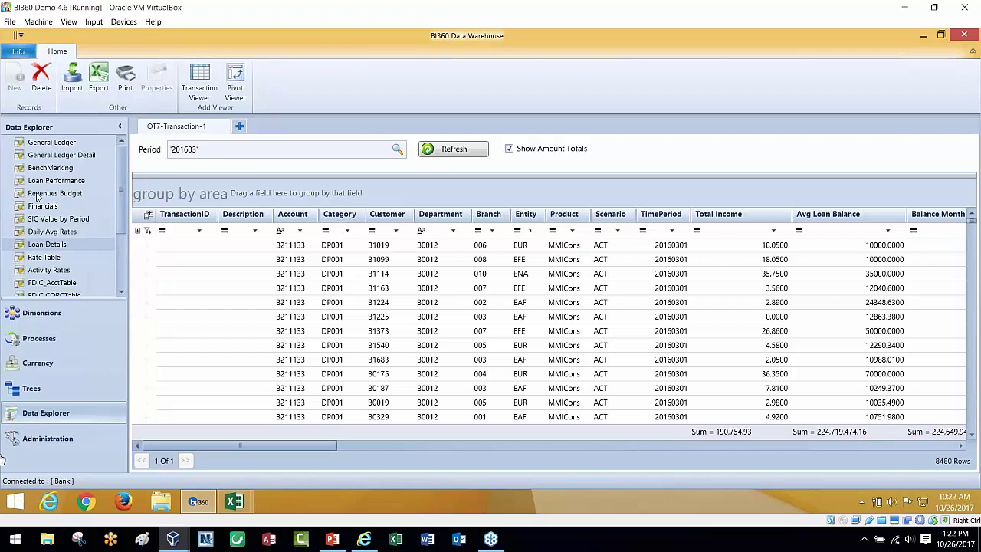
{"action": "double_click", "coordinate": [44, 256]}
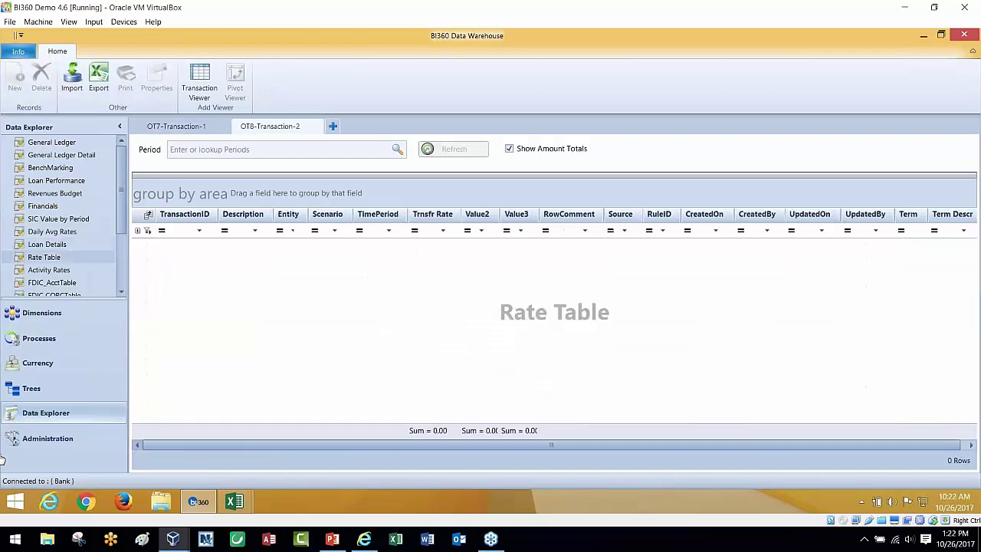
{"action": "left_click_drag", "start_coordinate": [123, 206], "coordinate": [104, 279]}
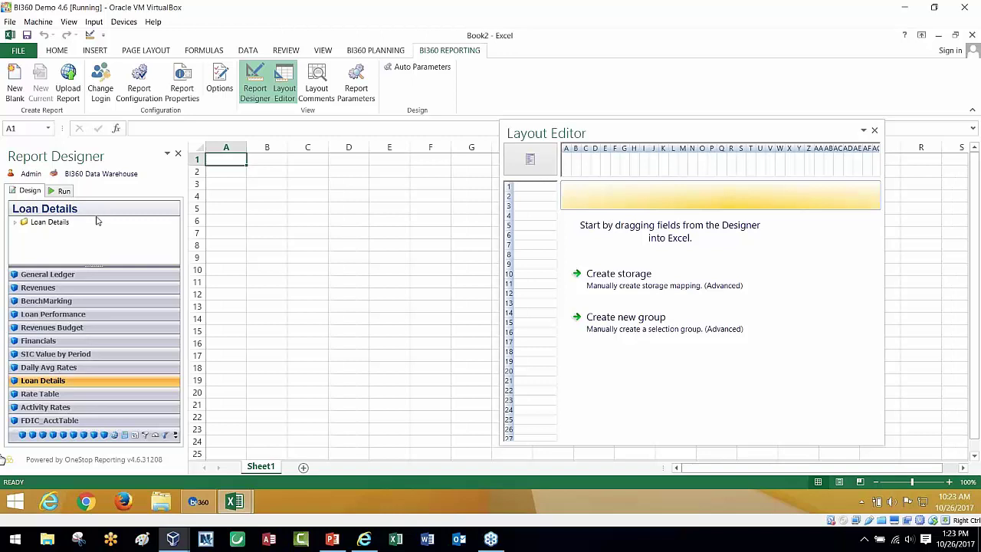
Put Account in B5 as a row selection group and Account Description in a widened C5.
{"action": "left_click", "coordinate": [284, 88]}
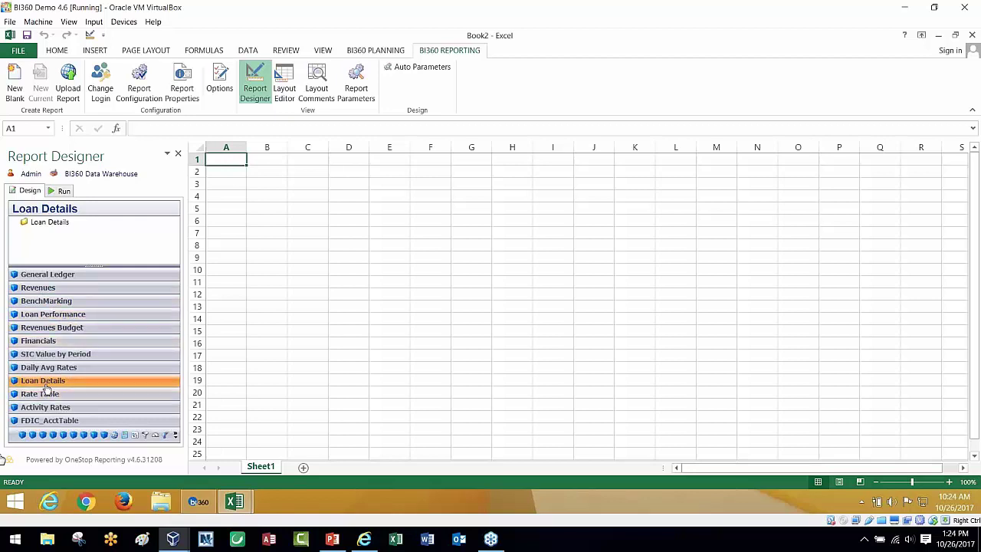
{"action": "left_click", "coordinate": [14, 222]}
{"action": "left_click_drag", "start_coordinate": [53, 233], "coordinate": [266, 209]}
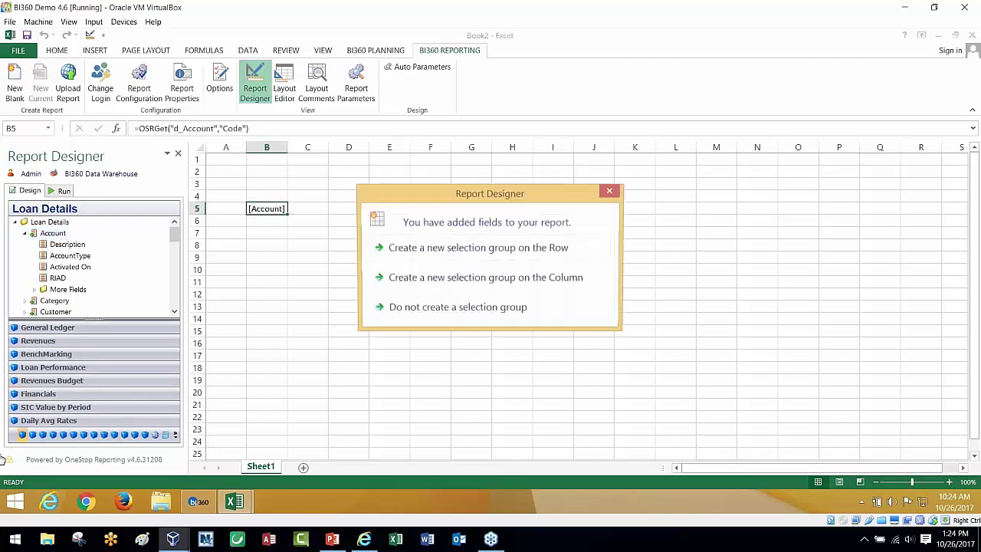
{"action": "left_click", "coordinate": [441, 255]}
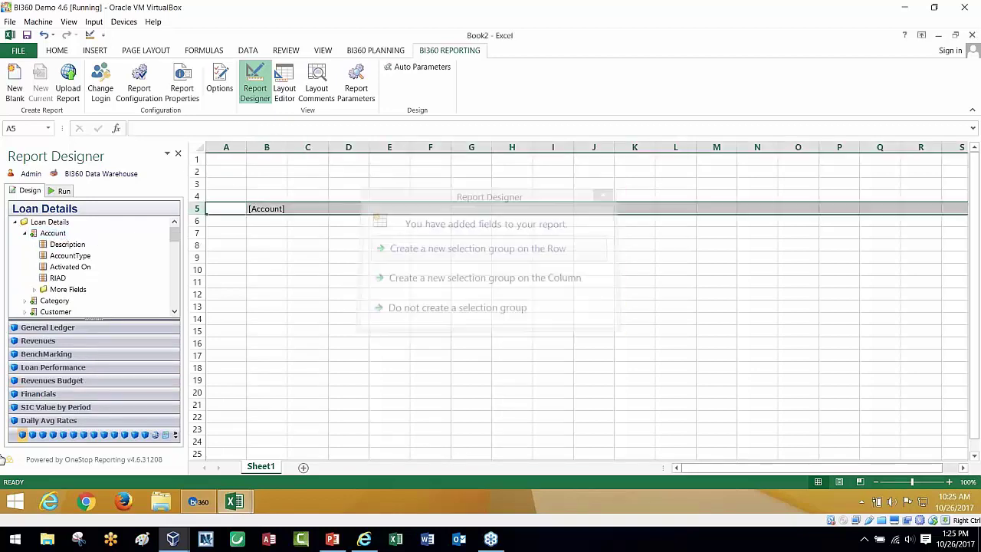
{"action": "left_click_drag", "start_coordinate": [67, 243], "coordinate": [308, 209]}
{"action": "left_click_drag", "start_coordinate": [328, 147], "coordinate": [407, 147]}
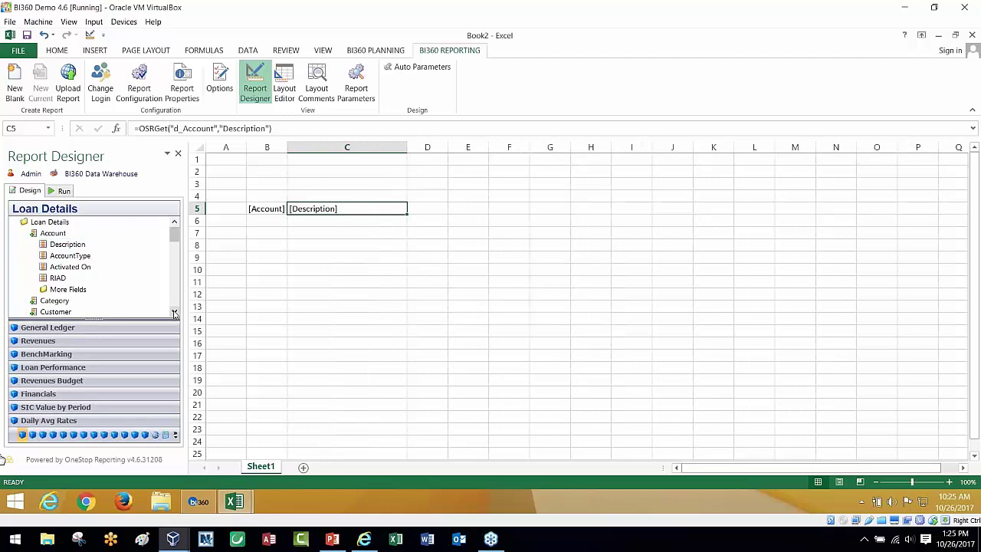
Place the Customer field in D5 and the customer Name in a widened E5.
{"action": "left_click_drag", "start_coordinate": [102, 328], "coordinate": [102, 354]}
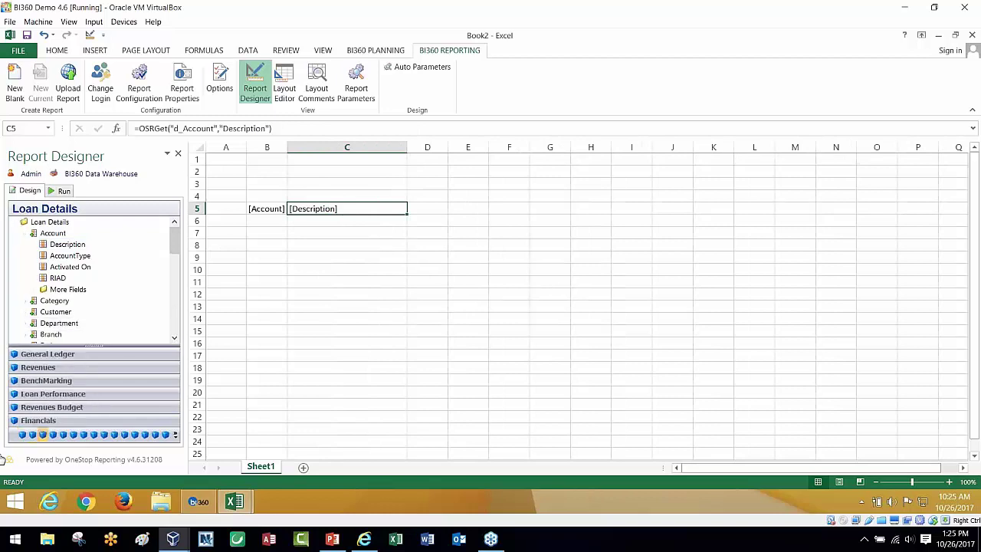
{"action": "left_click_drag", "start_coordinate": [56, 311], "coordinate": [444, 209]}
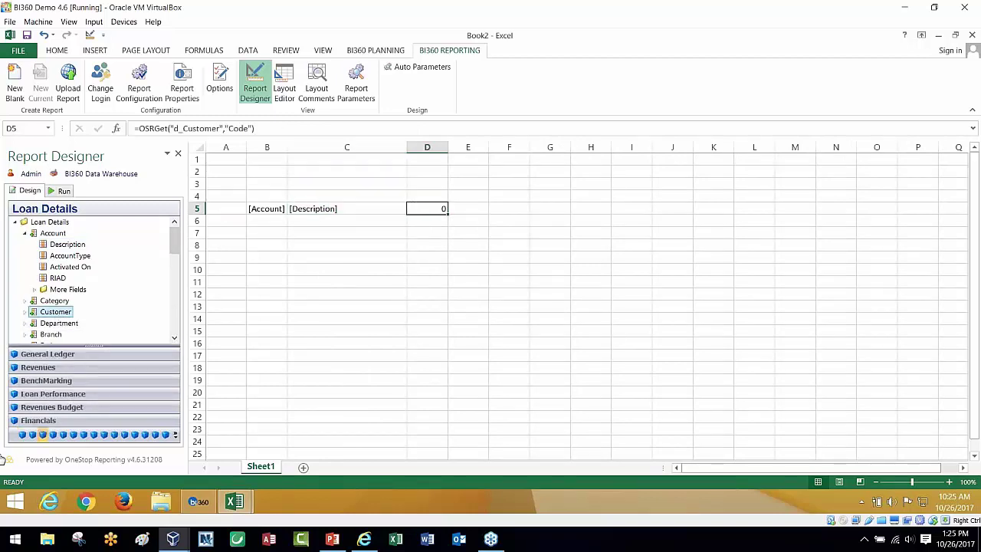
{"action": "left_click_drag", "start_coordinate": [449, 147], "coordinate": [489, 147]}
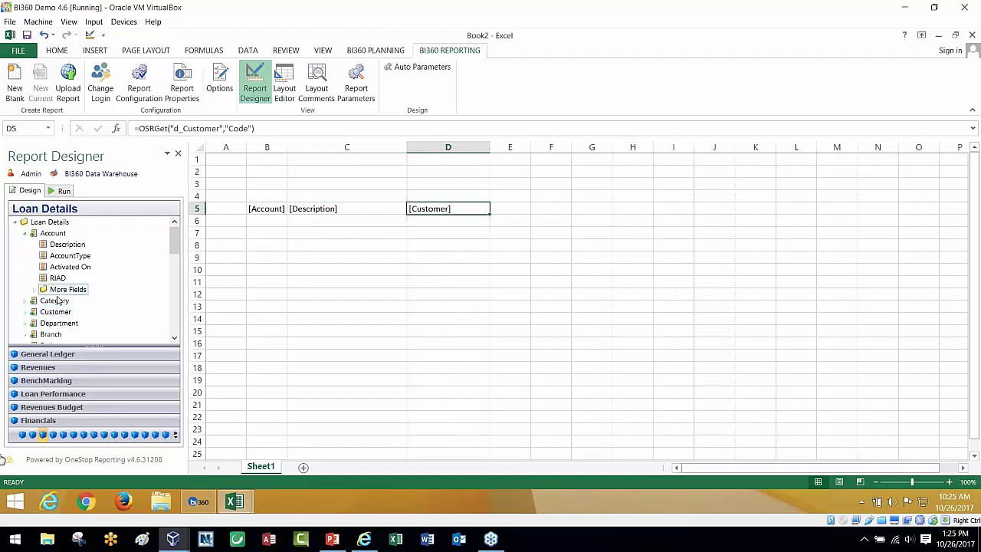
{"action": "left_click", "coordinate": [25, 313]}
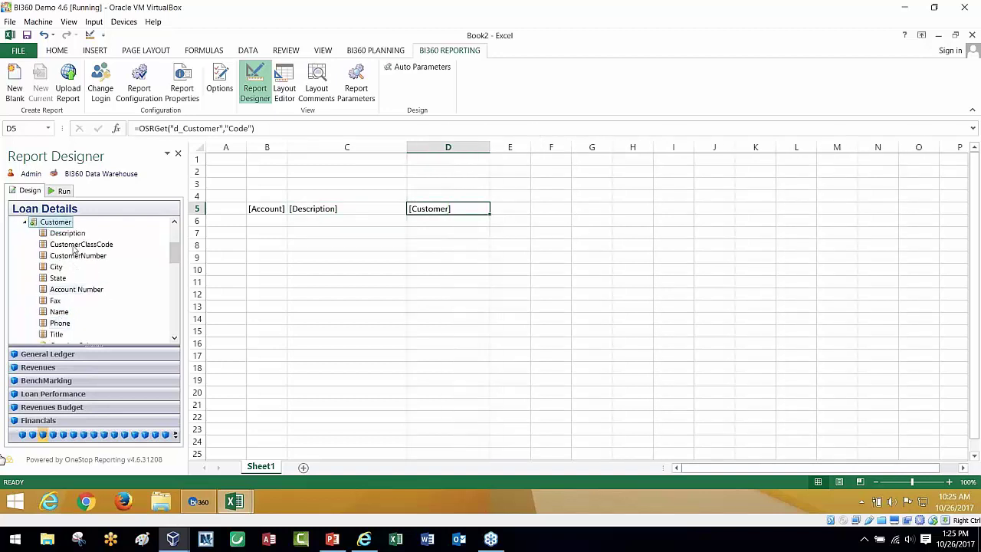
{"action": "left_click_drag", "start_coordinate": [59, 311], "coordinate": [510, 209]}
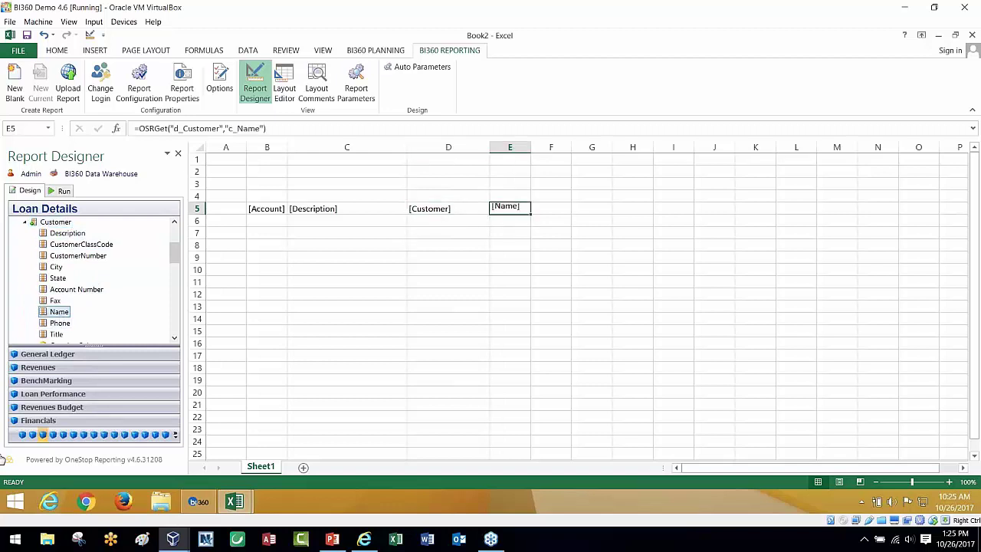
{"action": "left_click_drag", "start_coordinate": [541, 146], "coordinate": [551, 146]}
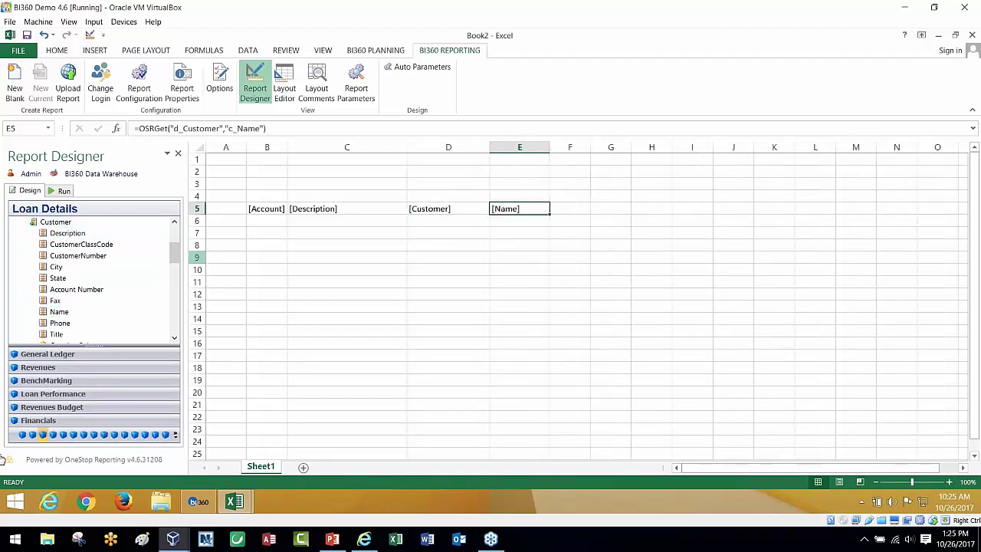
Place the Period field in cell G2.
{"action": "left_click_drag", "start_coordinate": [175, 251], "coordinate": [175, 278]}
{"action": "mouse_move", "coordinate": [47, 304]}
{"action": "left_click_drag", "start_coordinate": [51, 301], "coordinate": [611, 170]}
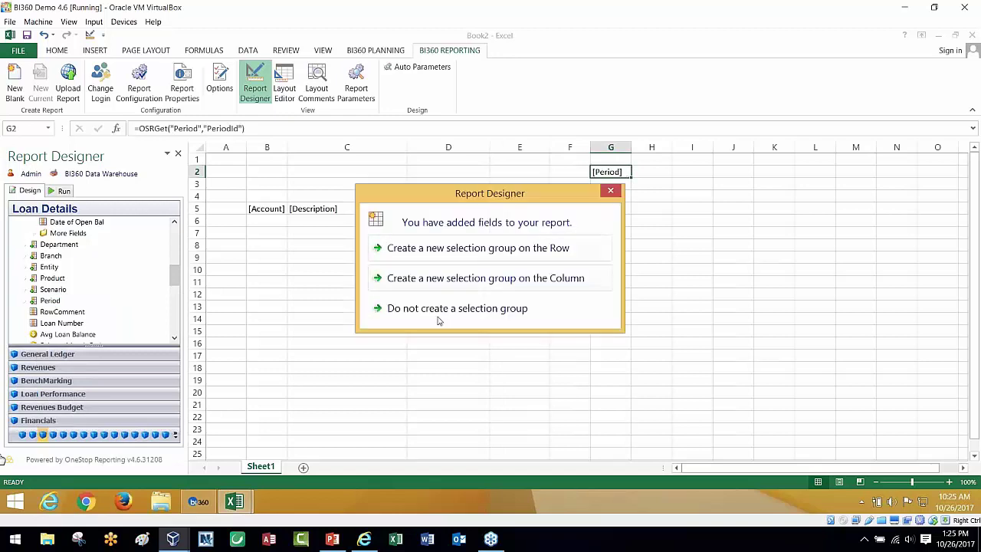
Make column G a column selection group filtered to Period 201601:201604.
{"action": "left_click", "coordinate": [451, 283]}
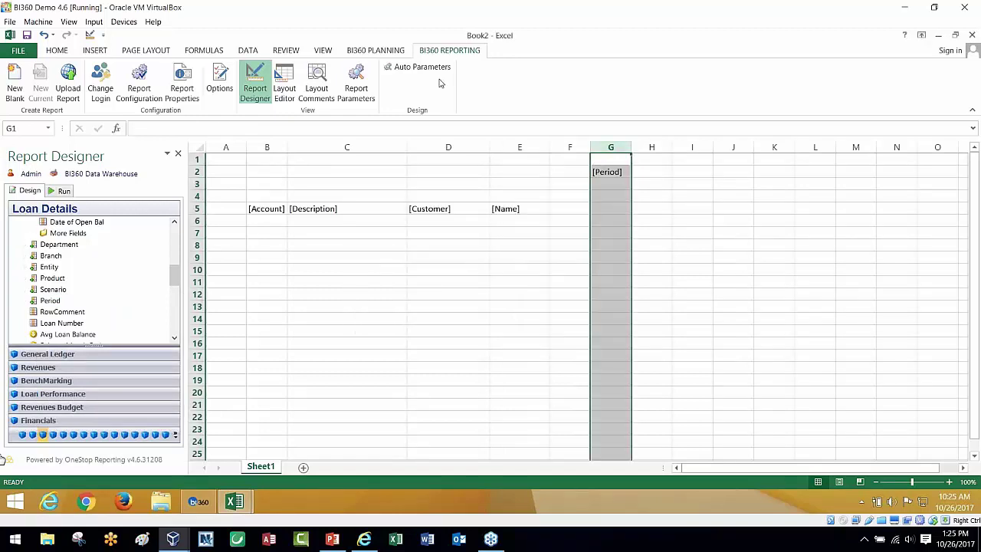
{"action": "left_click", "coordinate": [284, 88]}
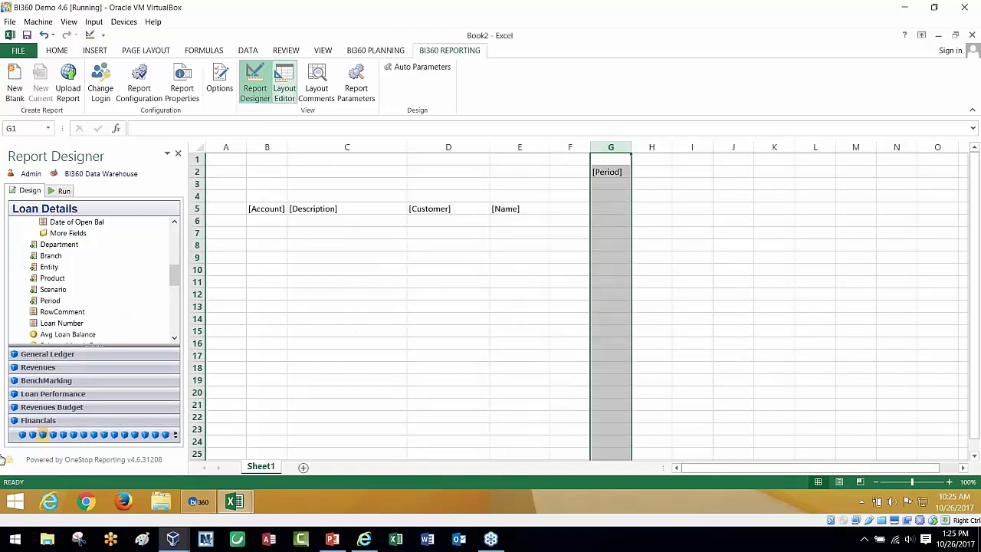
{"action": "left_click", "coordinate": [625, 158]}
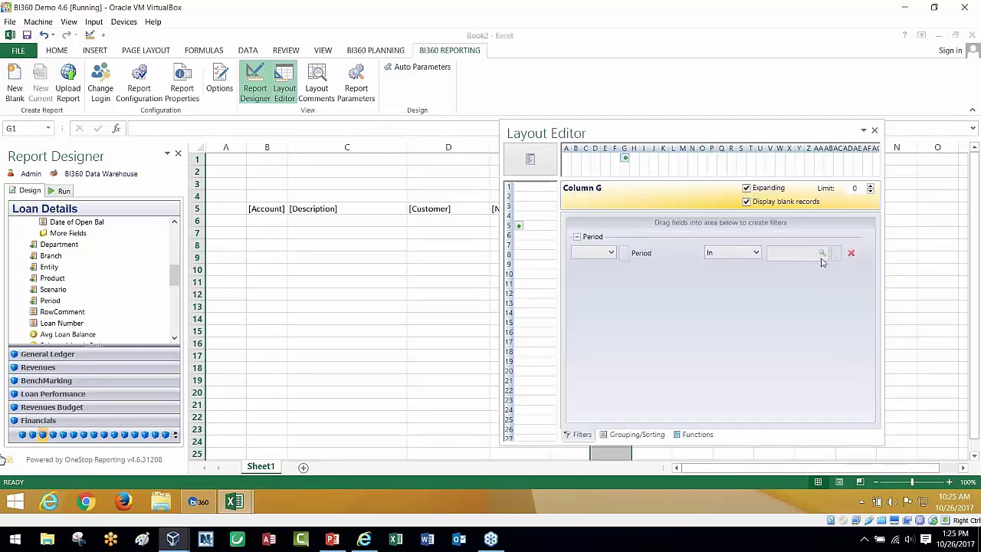
{"action": "left_click", "coordinate": [823, 253]}
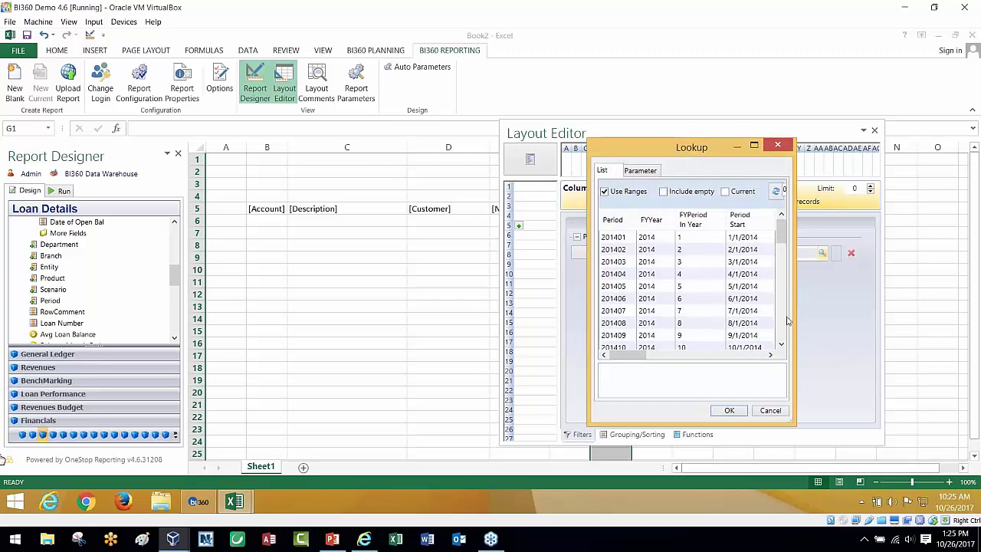
{"action": "scroll", "coordinate": [783, 324], "scroll_direction": "down", "scroll_amount": 6}
{"action": "left_click", "coordinate": [751, 310]}
{"action": "left_click", "coordinate": [782, 345]}
{"action": "left_click", "coordinate": [782, 345]}
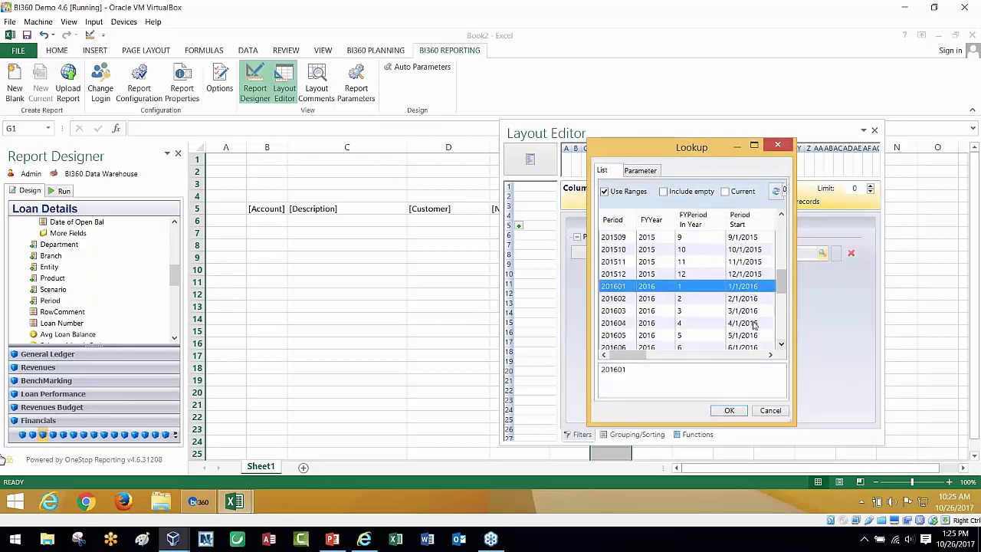
{"action": "left_click", "coordinate": [755, 323], "text": "shift"}
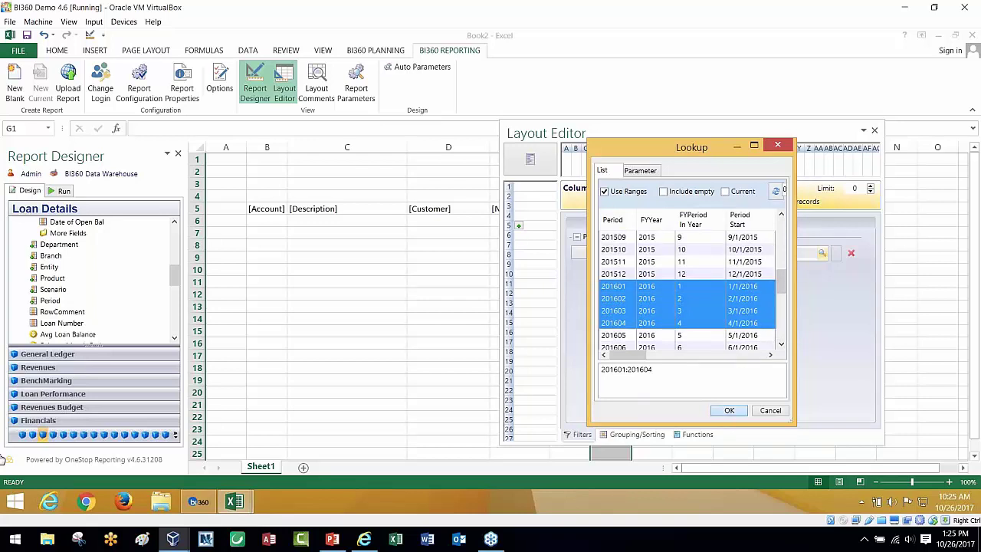
{"action": "left_click", "coordinate": [729, 410]}
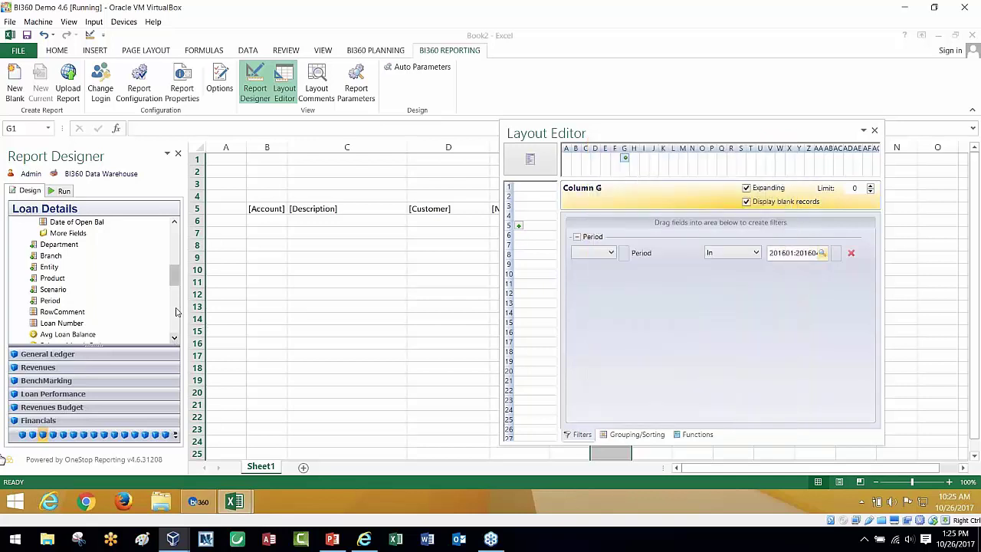
{"action": "scroll", "coordinate": [174, 278], "scroll_direction": "down", "scroll_amount": 1}
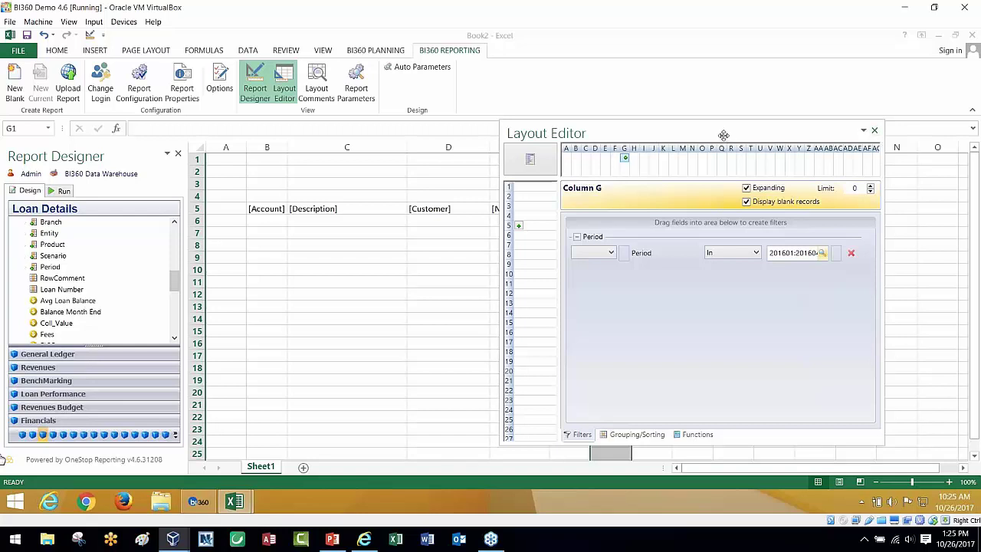
Place the Avg Loan Balance measure in G5 and autofit column G.
{"action": "left_click_drag", "start_coordinate": [722, 133], "coordinate": [872, 145]}
{"action": "left_click", "coordinate": [66, 312]}
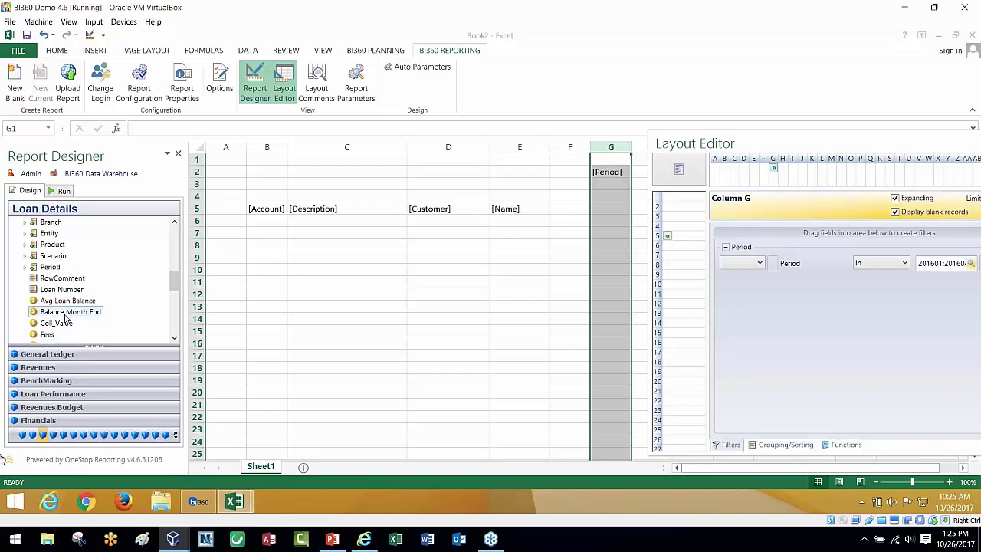
{"action": "left_click", "coordinate": [52, 336]}
{"action": "left_click", "coordinate": [67, 303]}
{"action": "left_click_drag", "start_coordinate": [66, 304], "coordinate": [611, 209]}
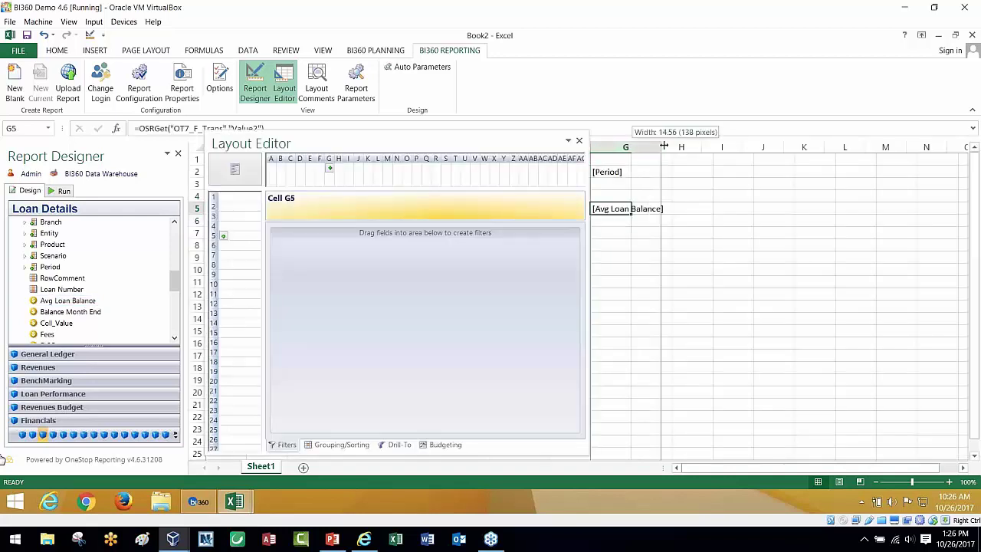
{"action": "double_click", "coordinate": [631, 147]}
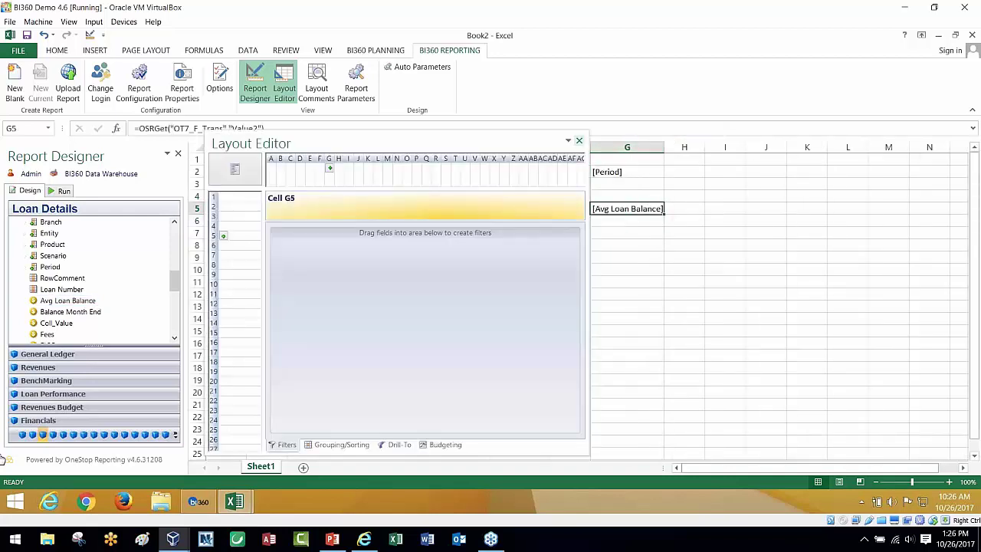
{"action": "right_click", "coordinate": [627, 211]}
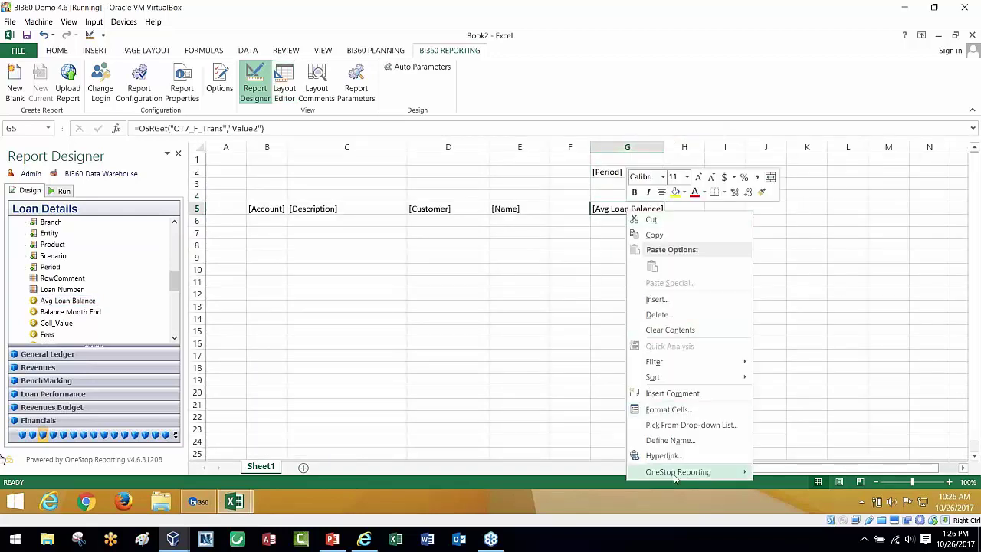
Format G5 as Number with 0 decimals, thousands separator and bracketed negatives; widen column G.
{"action": "left_click", "coordinate": [667, 411]}
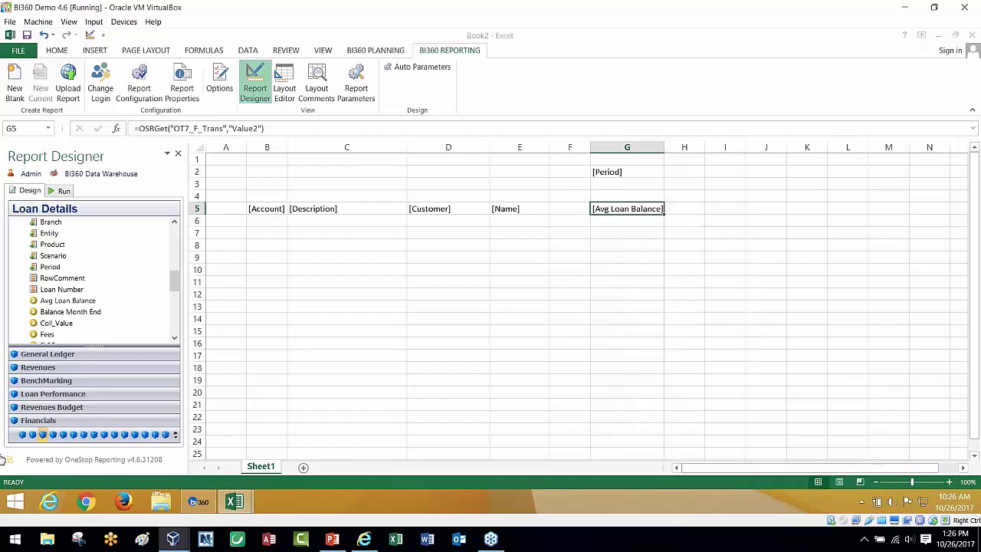
{"action": "left_click", "coordinate": [525, 250]}
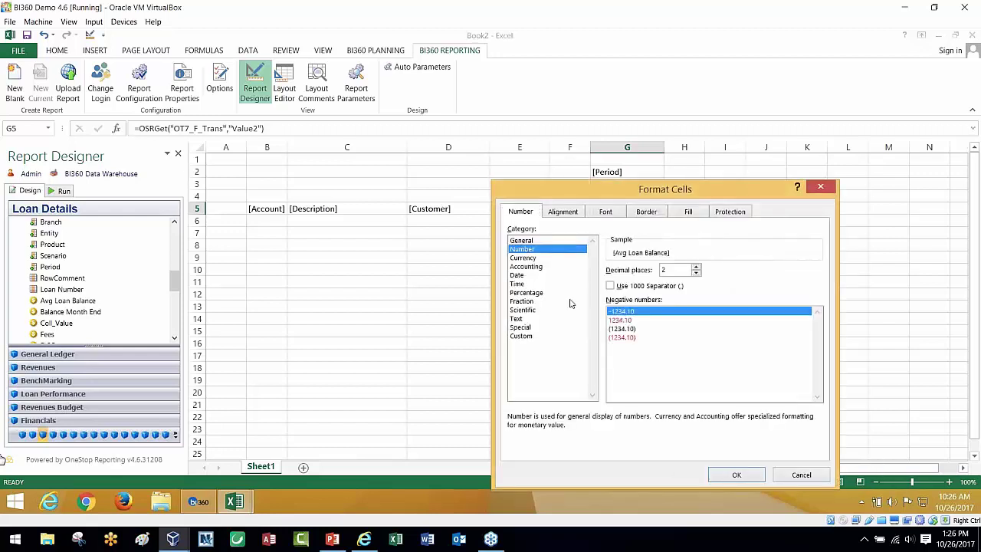
{"action": "left_click", "coordinate": [621, 329]}
{"action": "left_click", "coordinate": [610, 285]}
{"action": "left_click", "coordinate": [696, 274]}
{"action": "left_click", "coordinate": [696, 273]}
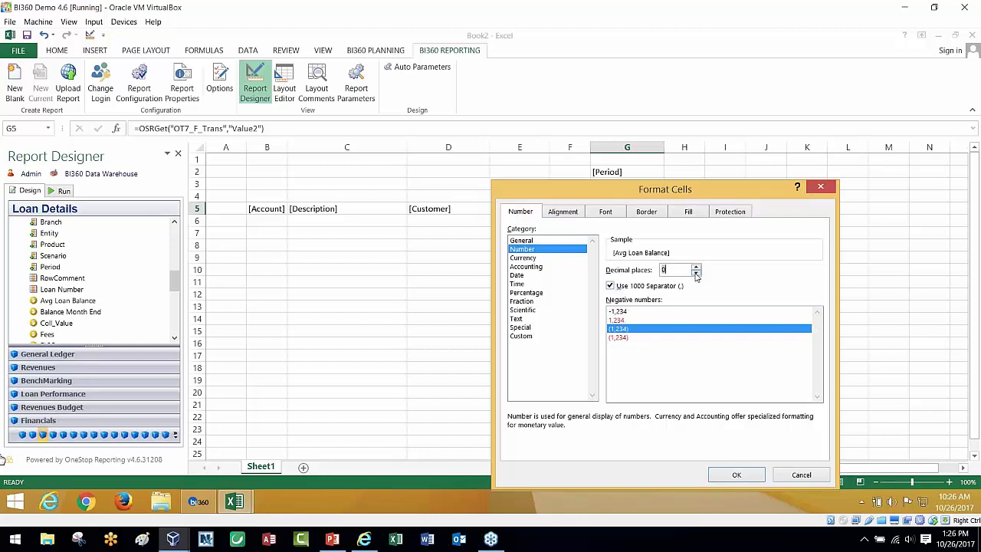
{"action": "left_click", "coordinate": [736, 474]}
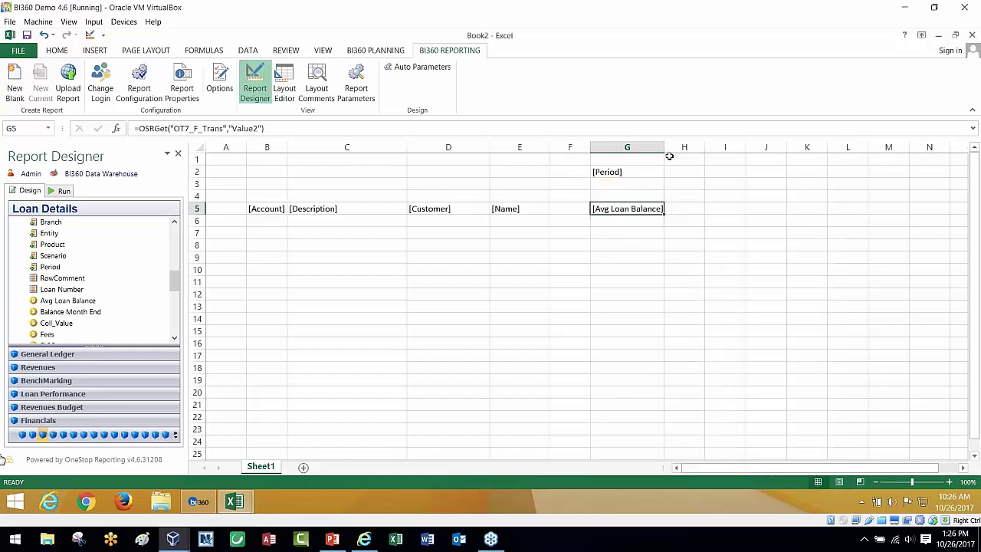
{"action": "left_click_drag", "start_coordinate": [663, 146], "coordinate": [685, 146]}
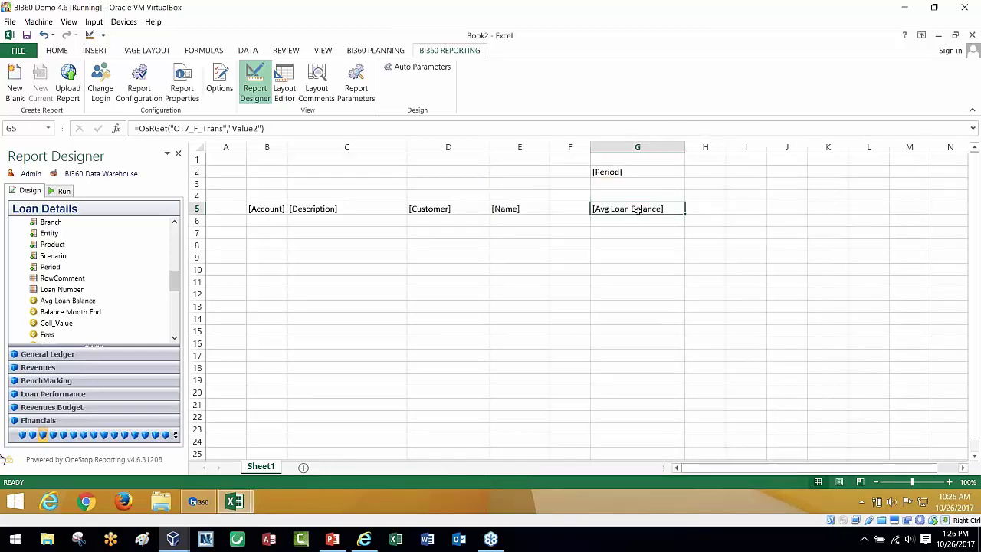
{"action": "left_click", "coordinate": [58, 192]}
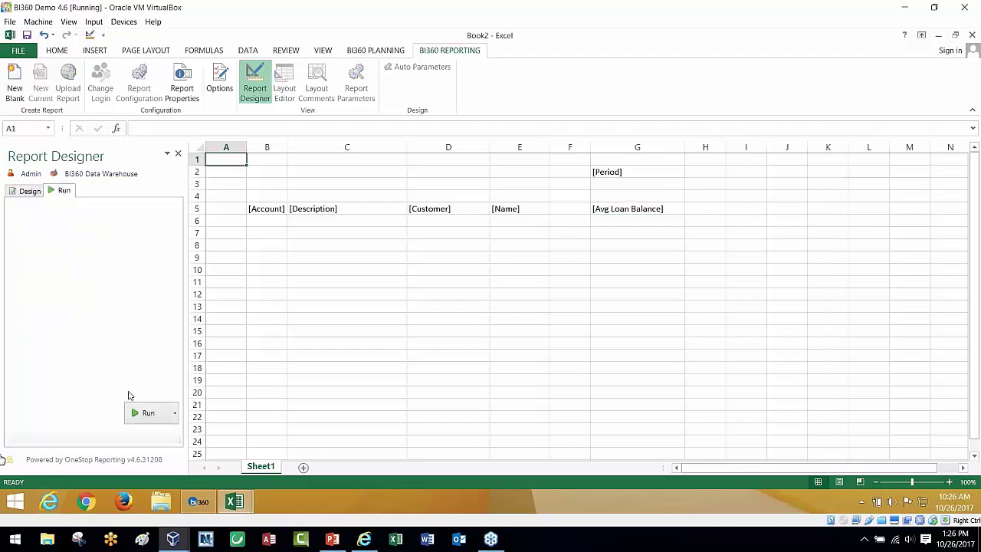
Run the report, widen column E for full customer names, and check row 17's balances.
{"action": "left_click", "coordinate": [143, 413]}
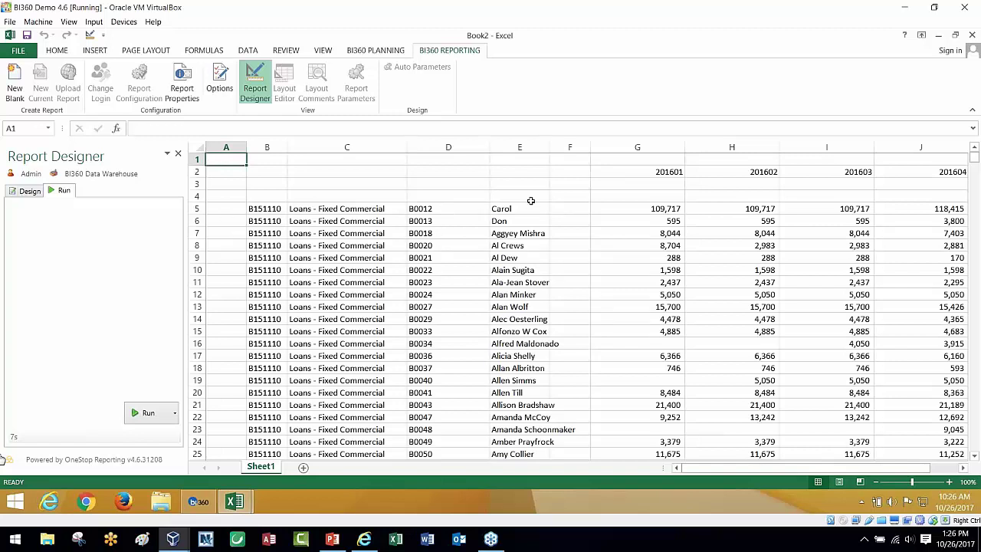
{"action": "left_click_drag", "start_coordinate": [550, 146], "coordinate": [597, 146]}
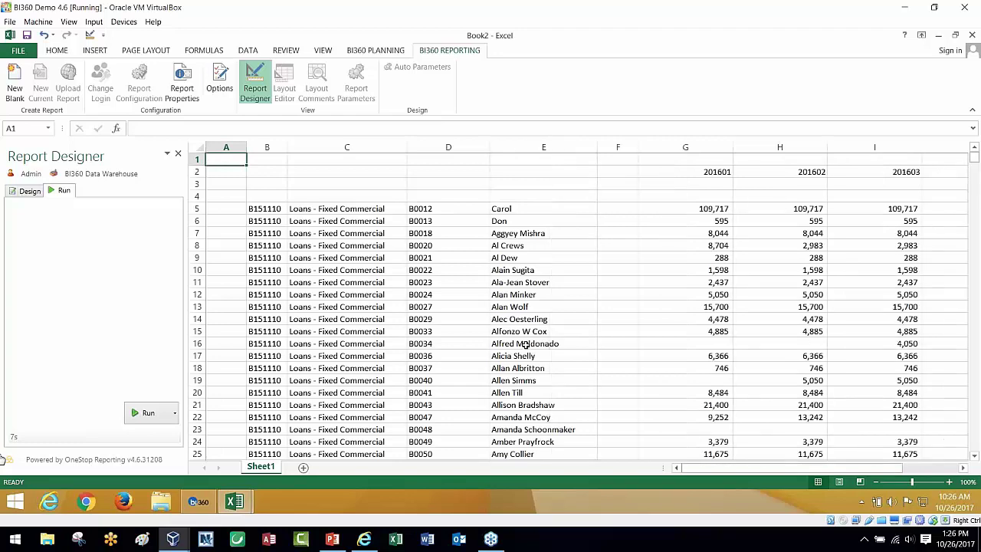
{"action": "left_click", "coordinate": [525, 356]}
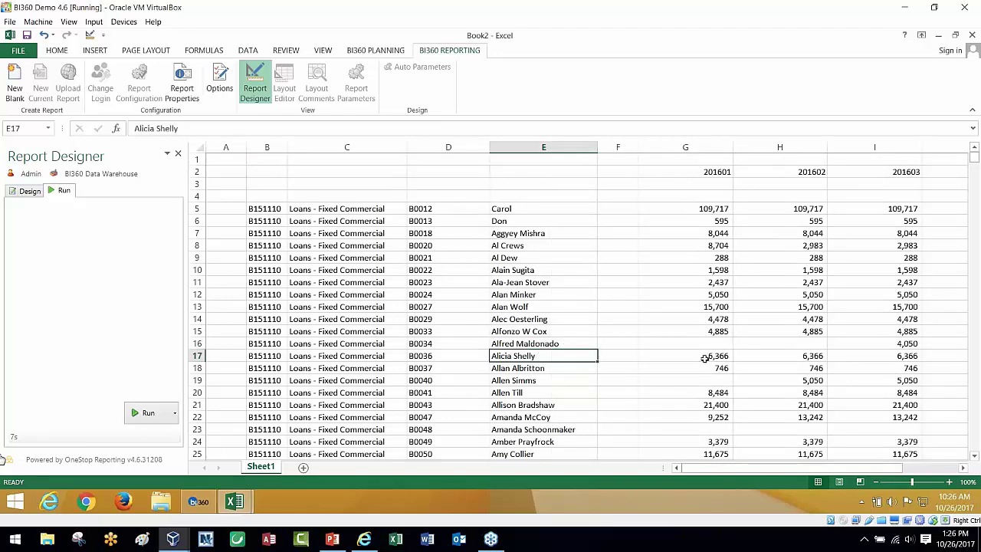
{"action": "left_click", "coordinate": [766, 355]}
{"action": "key", "text": "Right"}
{"action": "key", "text": "Right"}
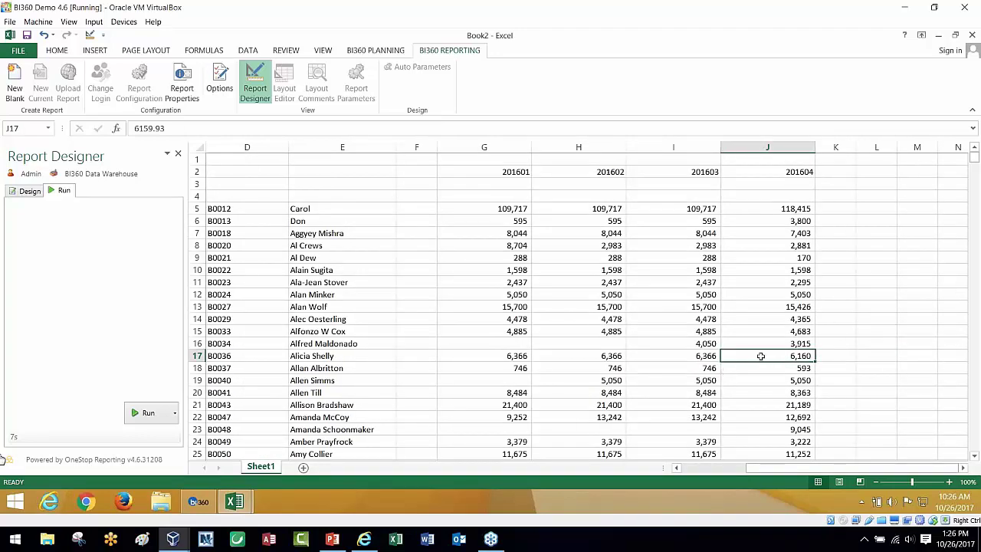
Drill down from the row 17 customer's 201601 balance into its Loan Details record.
{"action": "left_click", "coordinate": [515, 356]}
{"action": "right_click", "coordinate": [516, 356]}
{"action": "mouse_move", "coordinate": [545, 352]}
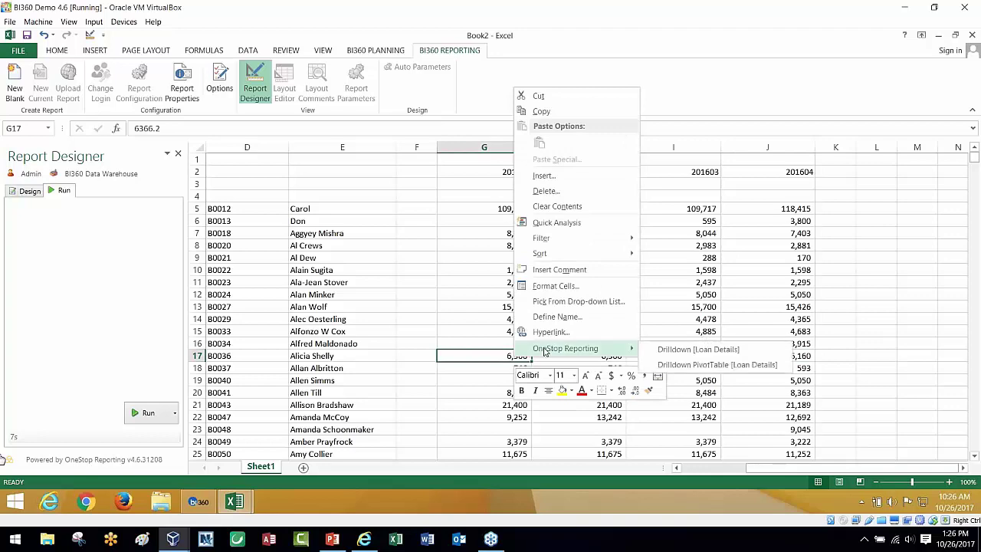
{"action": "left_click", "coordinate": [698, 350]}
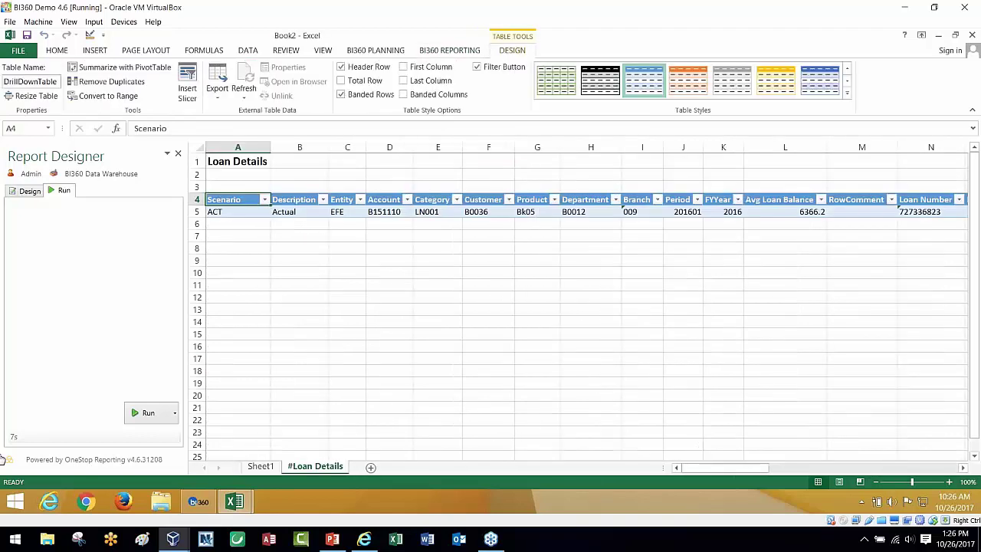
{"action": "left_click_drag", "start_coordinate": [703, 467], "coordinate": [830, 469]}
{"action": "left_click_drag", "start_coordinate": [853, 468], "coordinate": [897, 468]}
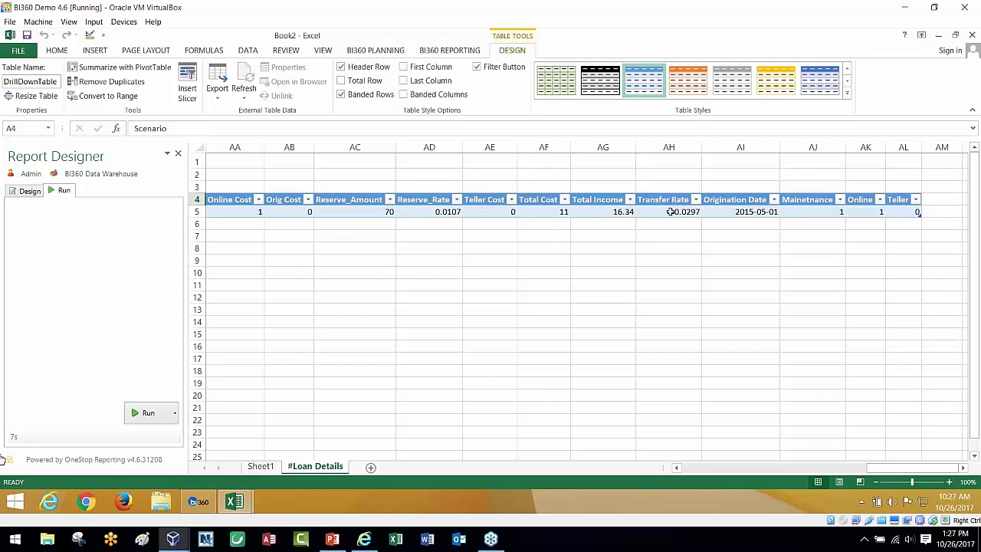
{"action": "left_click_drag", "start_coordinate": [889, 470], "coordinate": [863, 472]}
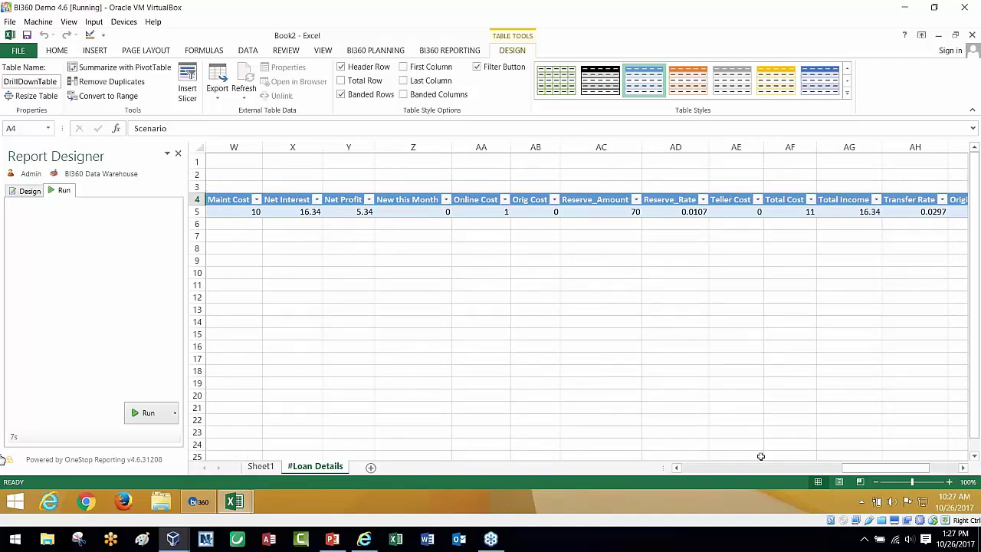
Return the report to Design mode with the Layout Editor closed.
{"action": "left_click", "coordinate": [29, 190]}
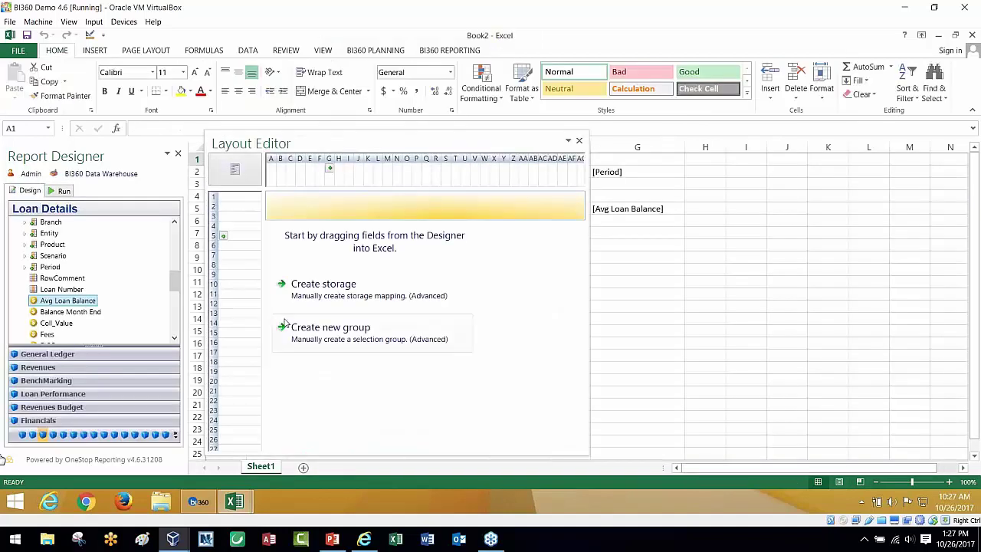
{"action": "left_click", "coordinate": [579, 140]}
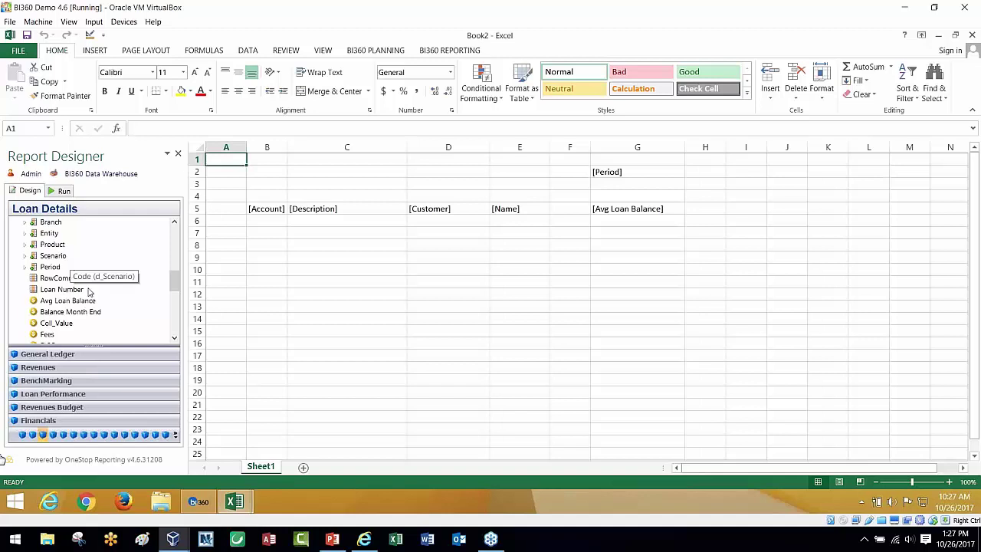
{"action": "mouse_move", "coordinate": [235, 502]}
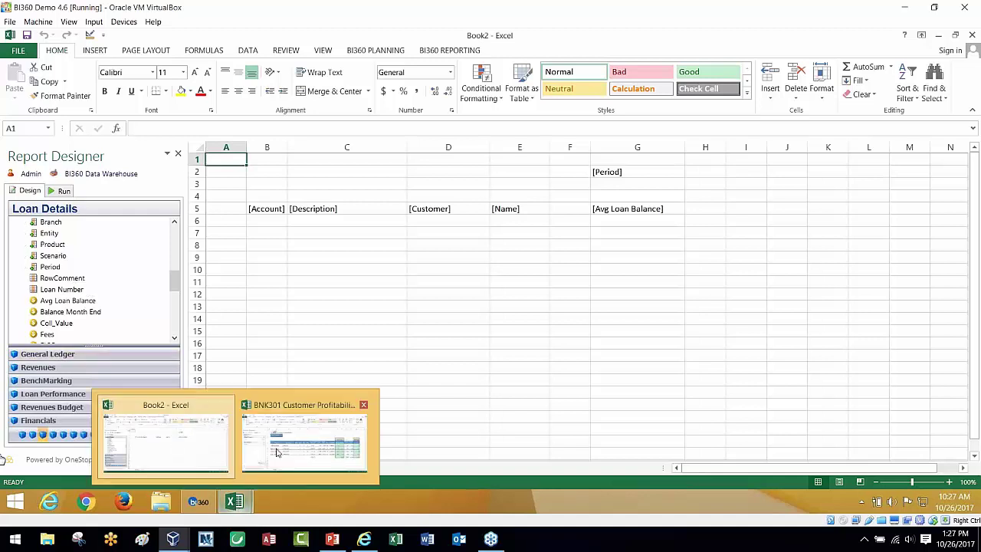
In the BNK301 Customer Profitability workbook, choose a different customer and period 201606.
{"action": "left_click", "coordinate": [322, 443]}
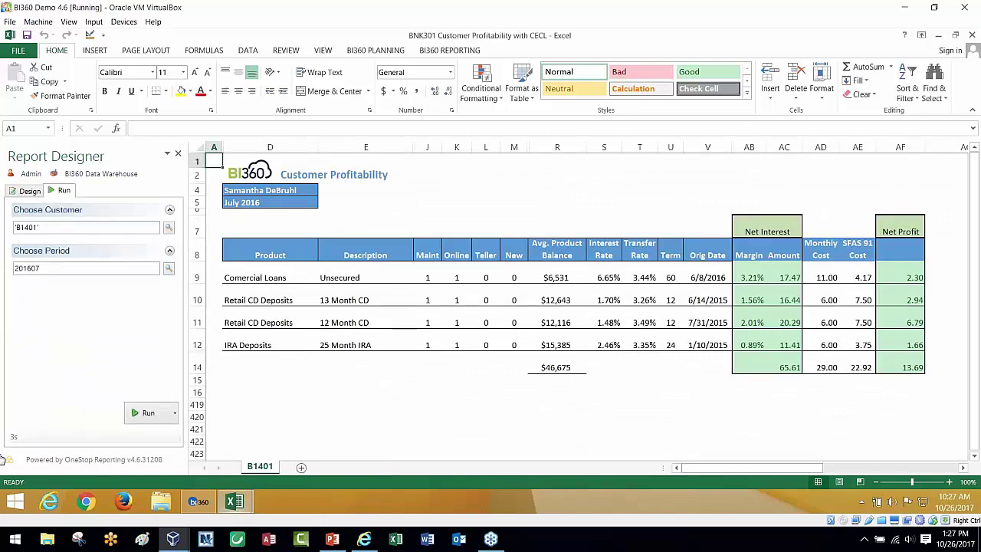
{"action": "left_click", "coordinate": [169, 228]}
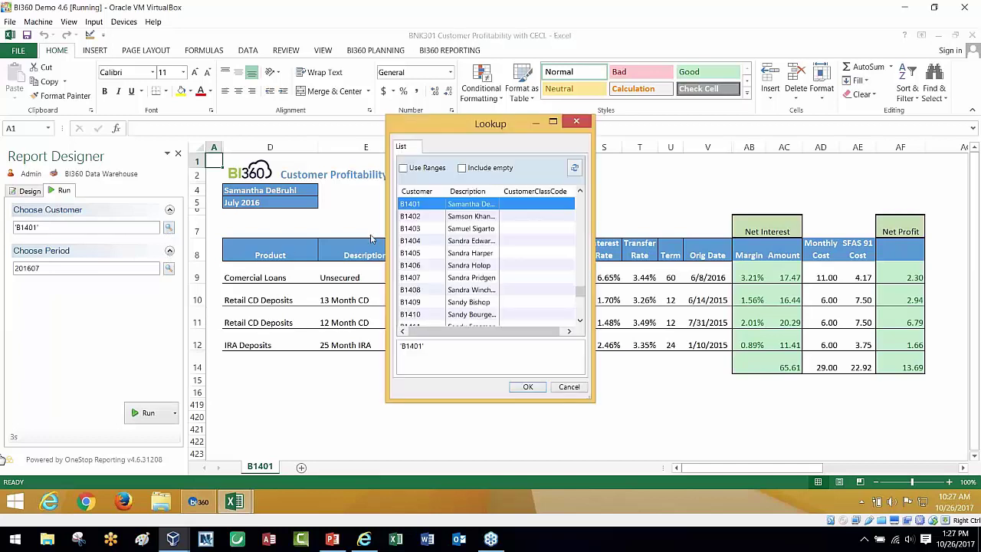
{"action": "left_click", "coordinate": [423, 254]}
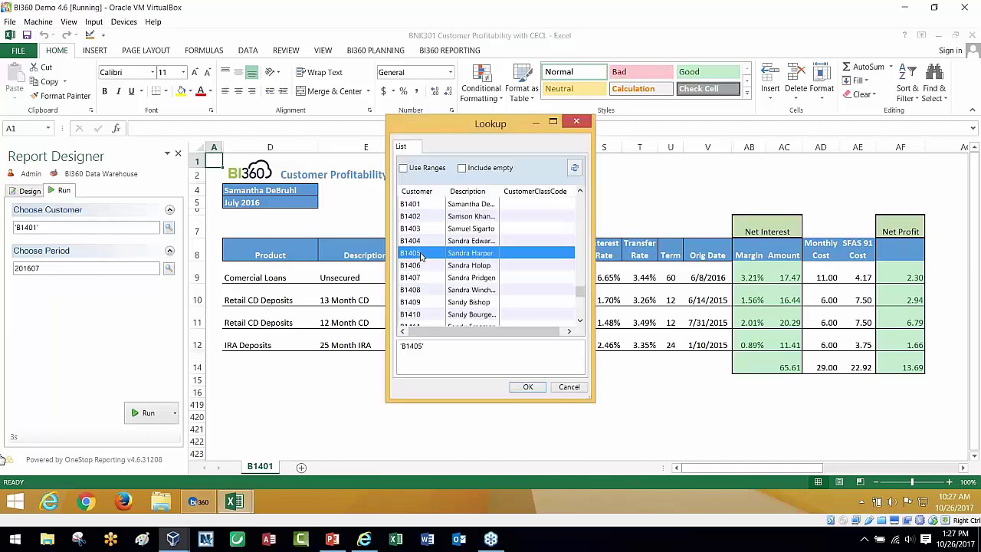
{"action": "left_click", "coordinate": [527, 387]}
{"action": "left_click", "coordinate": [169, 269]}
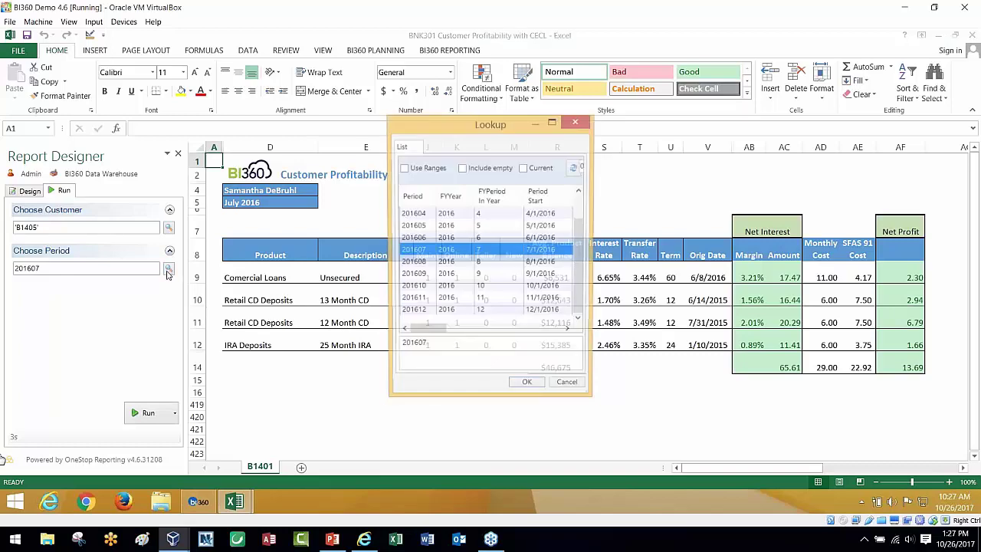
{"action": "left_click", "coordinate": [427, 238]}
{"action": "left_click", "coordinate": [528, 387]}
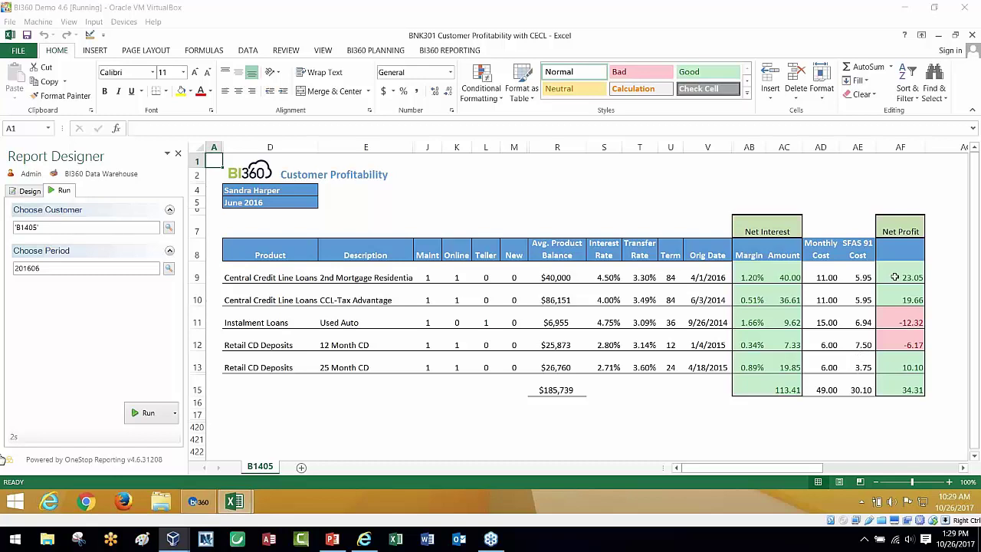
Inspect the negative Net Profit in AF11, then view BNK304 Top Ten Customers by Profit full-width.
{"action": "left_click", "coordinate": [893, 322]}
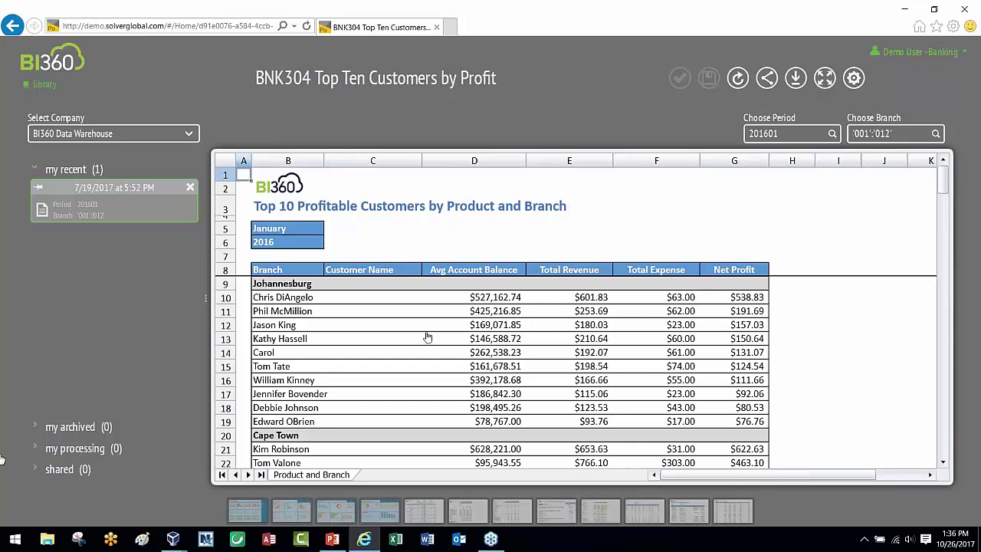
{"action": "left_click", "coordinate": [824, 77]}
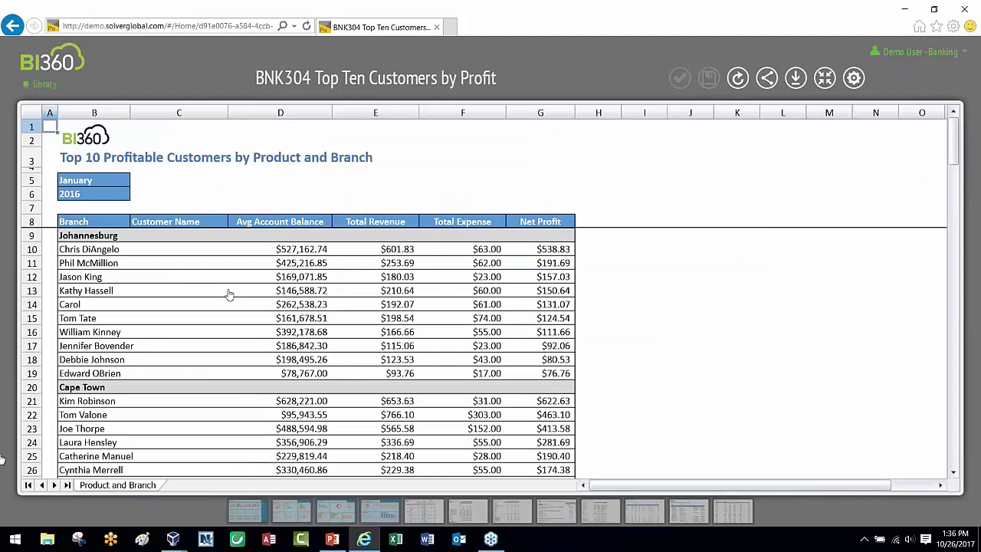